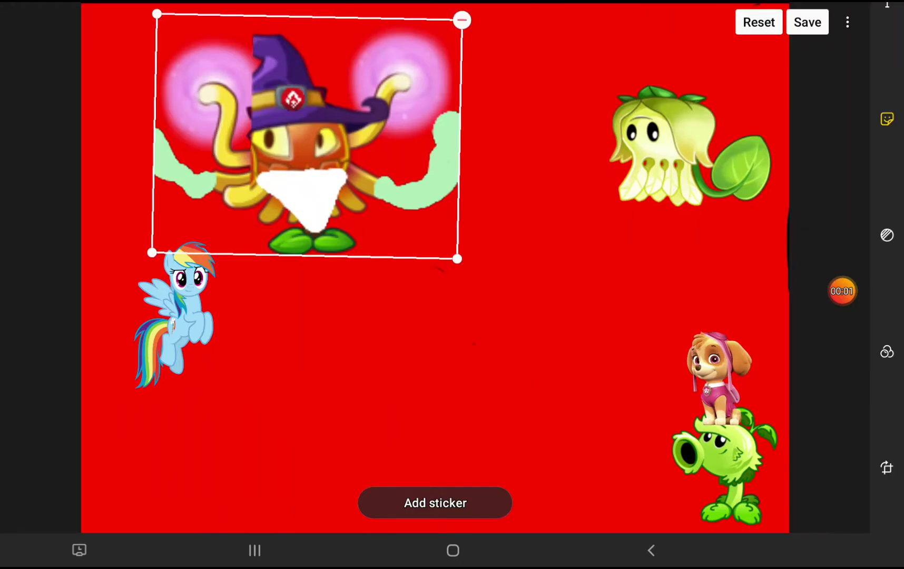
Shift the wizard and Rainbow Dash stickers up and left, then drop the wizard at middle-left
{"action": "mouse_move", "coordinate": [306, 136]}
{"action": "left_mouse_down"}
{"action": "mouse_move", "coordinate": [303, 107]}
{"action": "mouse_move", "coordinate": [307, 120]}
{"action": "left_mouse_up"}
{"action": "mouse_move", "coordinate": [174, 316]}
{"action": "left_mouse_down"}
{"action": "mouse_move", "coordinate": [151, 299]}
{"action": "mouse_move", "coordinate": [156, 286]}
{"action": "left_mouse_up"}
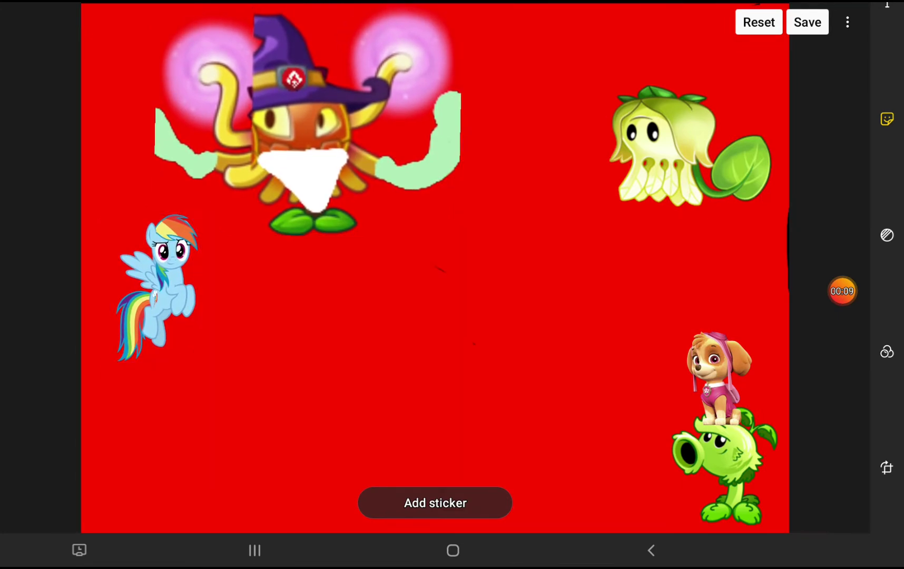
{"action": "mouse_move", "coordinate": [307, 121]}
{"action": "left_mouse_down"}
{"action": "mouse_move", "coordinate": [335, 121]}
{"action": "mouse_move", "coordinate": [365, 204]}
{"action": "mouse_move", "coordinate": [340, 304]}
{"action": "mouse_move", "coordinate": [346, 292]}
{"action": "mouse_move", "coordinate": [309, 289]}
{"action": "mouse_move", "coordinate": [257, 105]}
{"action": "mouse_move", "coordinate": [308, 126]}
{"action": "mouse_move", "coordinate": [274, 59]}
{"action": "mouse_move", "coordinate": [288, 47]}
{"action": "mouse_move", "coordinate": [454, 197]}
{"action": "mouse_move", "coordinate": [485, 208]}
{"action": "left_mouse_up"}
Rotate Rainbow Dash into the top-right corner, park the wizard top-left, and tilt the bellflower
{"action": "left_click", "coordinate": [157, 287]}
{"action": "left_click_drag", "start_coordinate": [199, 214], "coordinate": [234, 258]}
{"action": "left_click_drag", "start_coordinate": [157, 287], "coordinate": [769, 95]}
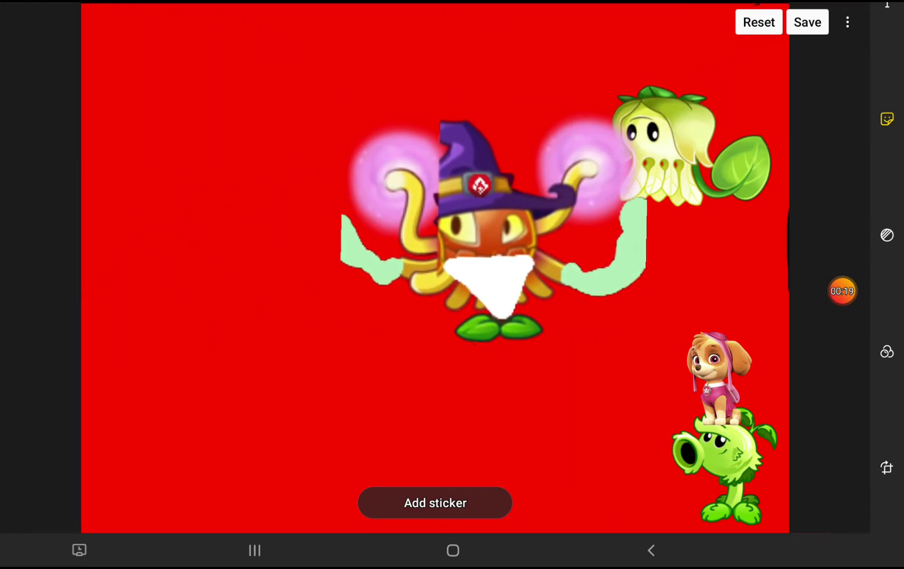
{"action": "mouse_move", "coordinate": [495, 237]}
{"action": "left_mouse_down"}
{"action": "mouse_move", "coordinate": [266, 140]}
{"action": "mouse_move", "coordinate": [269, 151]}
{"action": "left_mouse_up"}
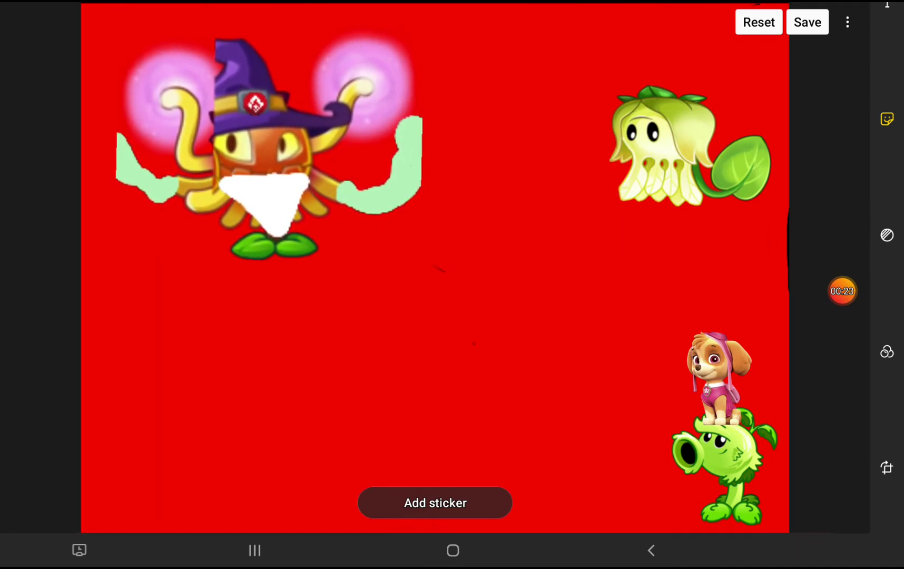
{"action": "mouse_move", "coordinate": [690, 145]}
{"action": "left_mouse_down"}
{"action": "mouse_move", "coordinate": [671, 149]}
{"action": "mouse_move", "coordinate": [666, 140]}
{"action": "mouse_move", "coordinate": [678, 142]}
{"action": "left_mouse_up"}
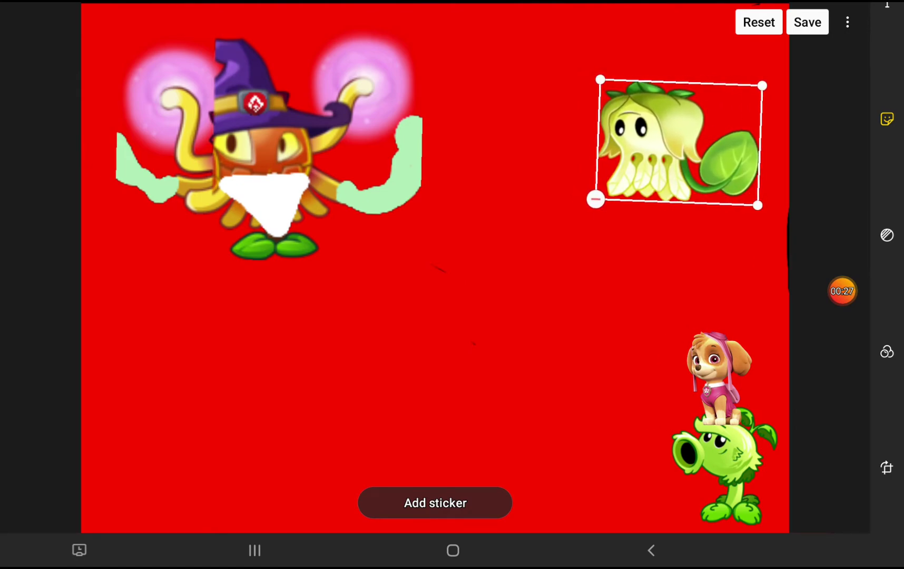
Drag the bellflower and Skye stickers off the canvas while nudging the wizard lower
{"action": "mouse_move", "coordinate": [270, 136]}
{"action": "left_mouse_down"}
{"action": "mouse_move", "coordinate": [379, 175]}
{"action": "mouse_move", "coordinate": [353, 165]}
{"action": "mouse_move", "coordinate": [348, 176]}
{"action": "mouse_move", "coordinate": [293, 179]}
{"action": "mouse_move", "coordinate": [288, 151]}
{"action": "mouse_move", "coordinate": [289, 169]}
{"action": "mouse_move", "coordinate": [282, 163]}
{"action": "mouse_move", "coordinate": [291, 155]}
{"action": "mouse_move", "coordinate": [283, 123]}
{"action": "mouse_move", "coordinate": [273, 129]}
{"action": "mouse_move", "coordinate": [415, 245]}
{"action": "mouse_move", "coordinate": [249, 145]}
{"action": "mouse_move", "coordinate": [223, 99]}
{"action": "mouse_move", "coordinate": [225, 112]}
{"action": "left_mouse_up"}
{"action": "mouse_move", "coordinate": [680, 139]}
{"action": "left_mouse_down"}
{"action": "mouse_move", "coordinate": [719, 132]}
{"action": "mouse_move", "coordinate": [383, 108]}
{"action": "mouse_move", "coordinate": [144, 105]}
{"action": "mouse_move", "coordinate": [21, 118]}
{"action": "left_mouse_up"}
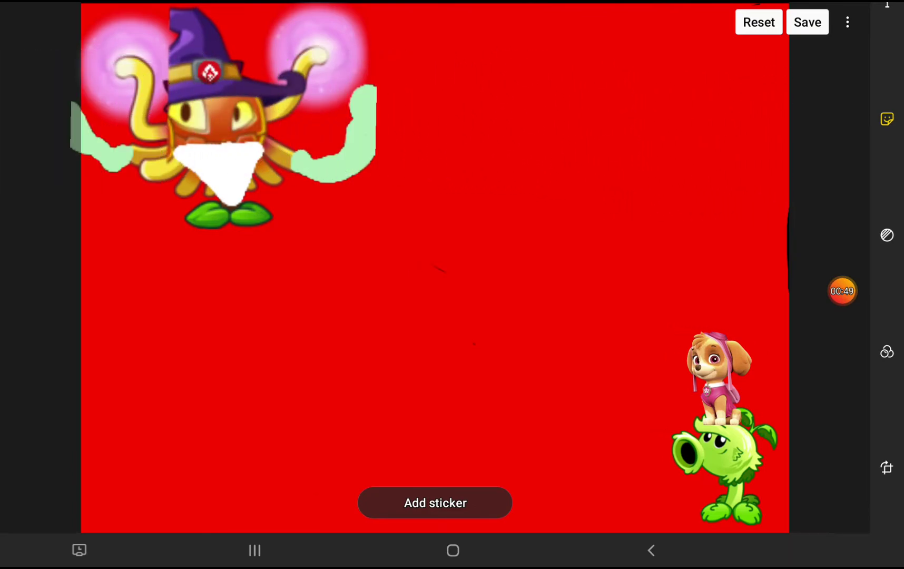
{"action": "mouse_move", "coordinate": [222, 121]}
{"action": "left_mouse_down"}
{"action": "mouse_move", "coordinate": [260, 135]}
{"action": "mouse_move", "coordinate": [189, 130]}
{"action": "mouse_move", "coordinate": [265, 168]}
{"action": "left_mouse_up"}
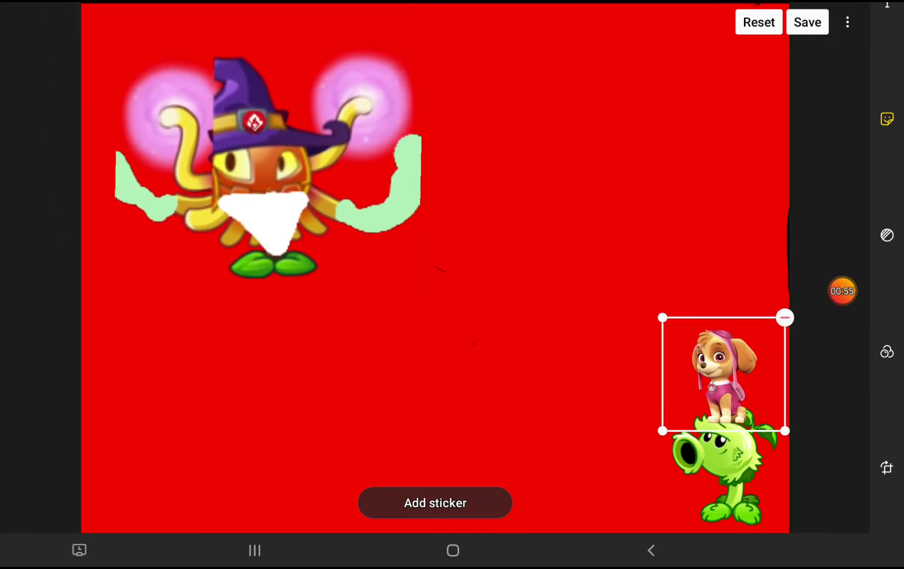
{"action": "mouse_move", "coordinate": [725, 374]}
{"action": "left_mouse_down"}
{"action": "mouse_move", "coordinate": [738, 363]}
{"action": "mouse_move", "coordinate": [517, 193]}
{"action": "mouse_move", "coordinate": [93, 82]}
{"action": "left_mouse_up"}
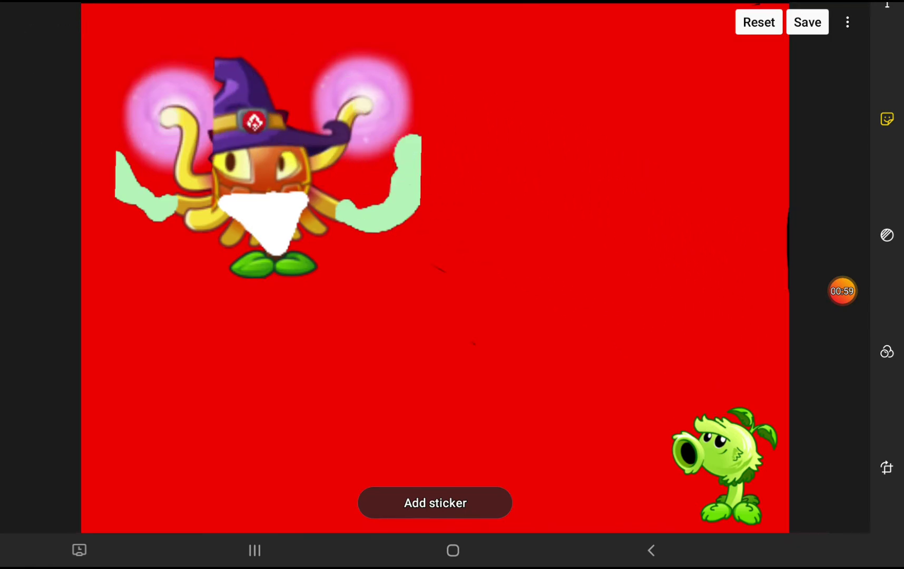
Push the peashooter sticker off the canvas and enlarge the wizard by its corner handle
{"action": "mouse_move", "coordinate": [724, 466]}
{"action": "left_mouse_down"}
{"action": "mouse_move", "coordinate": [741, 452]}
{"action": "mouse_move", "coordinate": [787, 494]}
{"action": "mouse_move", "coordinate": [745, 322]}
{"action": "mouse_move", "coordinate": [637, 211]}
{"action": "mouse_move", "coordinate": [546, 204]}
{"action": "mouse_move", "coordinate": [510, 185]}
{"action": "mouse_move", "coordinate": [424, 169]}
{"action": "mouse_move", "coordinate": [284, 164]}
{"action": "mouse_move", "coordinate": [31, 185]}
{"action": "left_mouse_up"}
{"action": "left_click_drag", "start_coordinate": [258, 168], "coordinate": [245, 156]}
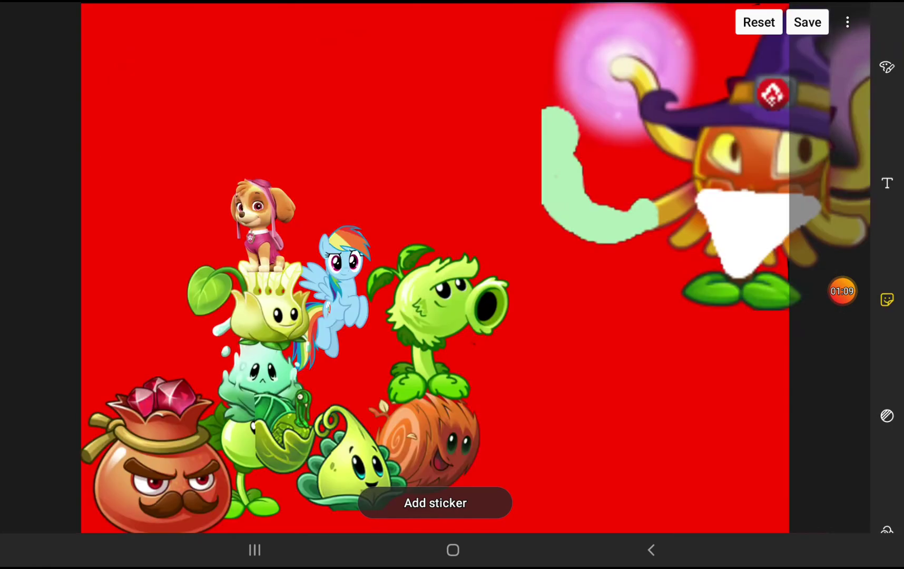
{"action": "mouse_move", "coordinate": [535, 303]}
{"action": "left_mouse_down"}
{"action": "mouse_move", "coordinate": [459, 319]}
{"action": "mouse_move", "coordinate": [459, 377]}
{"action": "mouse_move", "coordinate": [474, 294]}
{"action": "mouse_move", "coordinate": [414, 329]}
{"action": "mouse_move", "coordinate": [468, 313]}
{"action": "mouse_move", "coordinate": [442, 301]}
{"action": "mouse_move", "coordinate": [481, 272]}
{"action": "mouse_move", "coordinate": [491, 283]}
{"action": "mouse_move", "coordinate": [472, 275]}
{"action": "mouse_move", "coordinate": [494, 266]}
{"action": "left_mouse_up"}
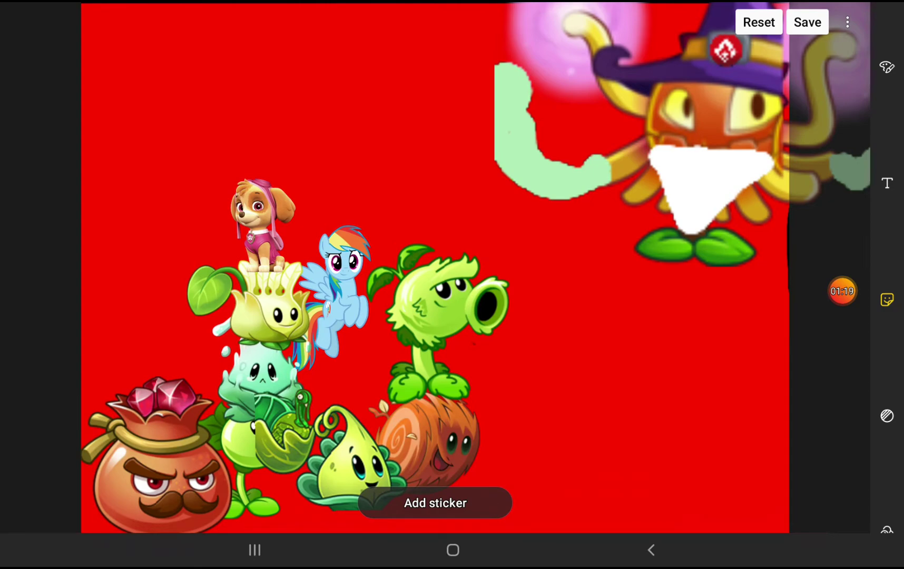
Nudge the bottom plant and money-bag stickers, delete the teal plant, then undo the deletion
{"action": "mouse_move", "coordinate": [330, 449]}
{"action": "left_mouse_down"}
{"action": "mouse_move", "coordinate": [323, 448]}
{"action": "mouse_move", "coordinate": [333, 446]}
{"action": "left_mouse_up"}
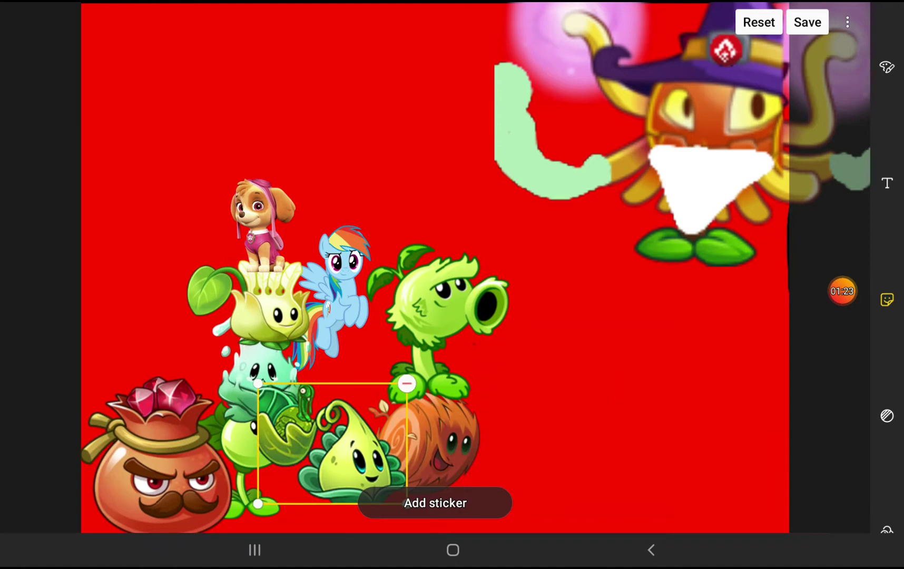
{"action": "mouse_move", "coordinate": [158, 458]}
{"action": "left_mouse_down"}
{"action": "mouse_move", "coordinate": [161, 466]}
{"action": "mouse_move", "coordinate": [153, 453]}
{"action": "left_mouse_up"}
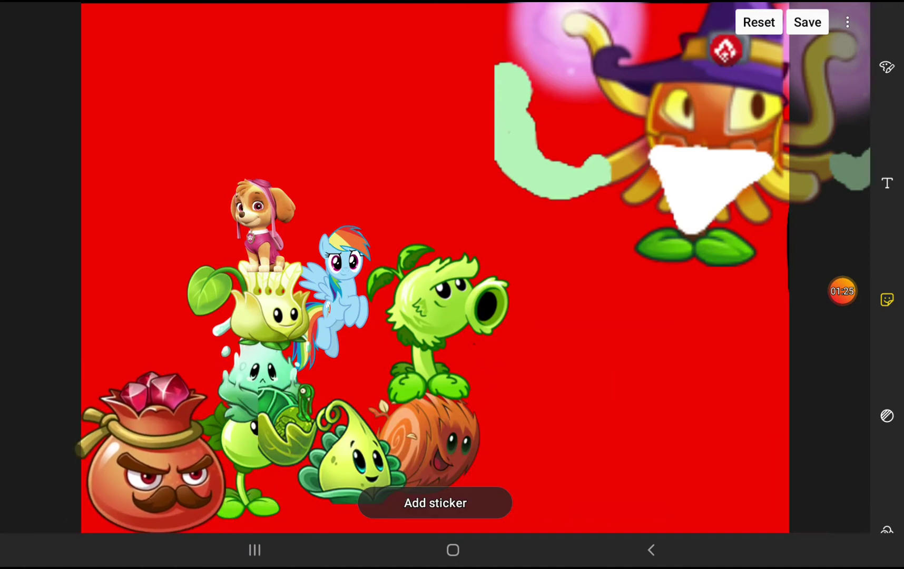
{"action": "left_click", "coordinate": [321, 307]}
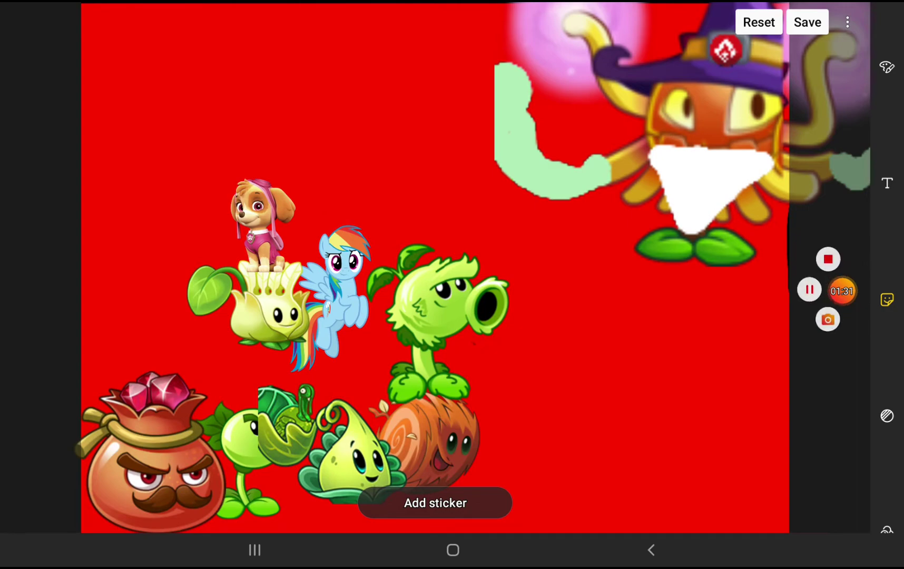
{"action": "left_click", "coordinate": [256, 369]}
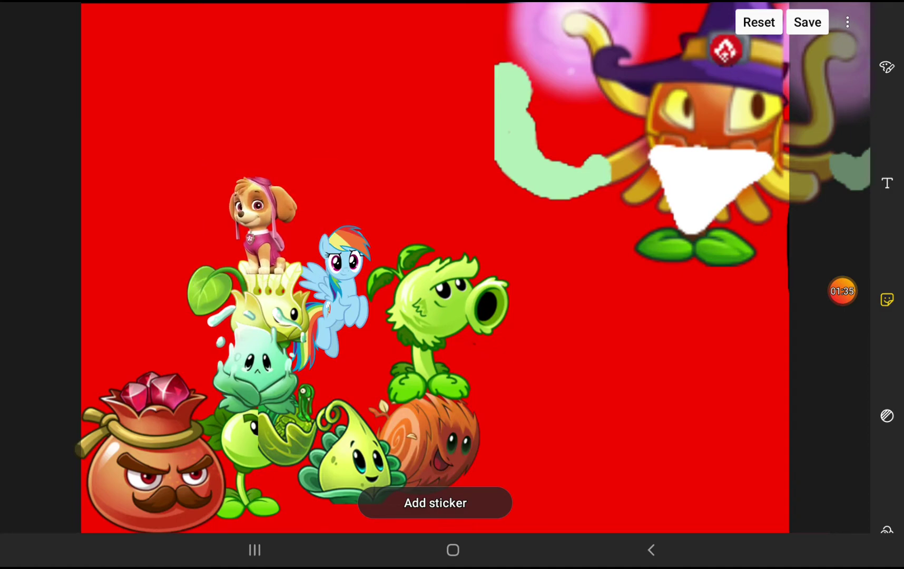
Nudge Rainbow Dash, the log and the peashooter, then move to the black canvas with wizard and peashooter
{"action": "left_click_drag", "start_coordinate": [342, 295], "coordinate": [338, 290]}
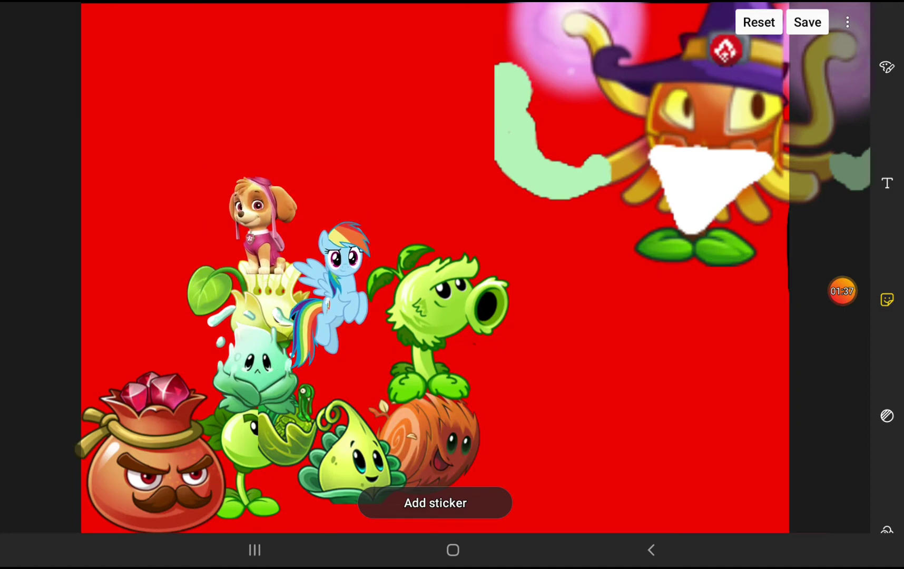
{"action": "left_click_drag", "start_coordinate": [428, 443], "coordinate": [425, 441]}
{"action": "mouse_move", "coordinate": [440, 316]}
{"action": "left_mouse_down"}
{"action": "mouse_move", "coordinate": [429, 329]}
{"action": "mouse_move", "coordinate": [437, 313]}
{"action": "left_mouse_up"}
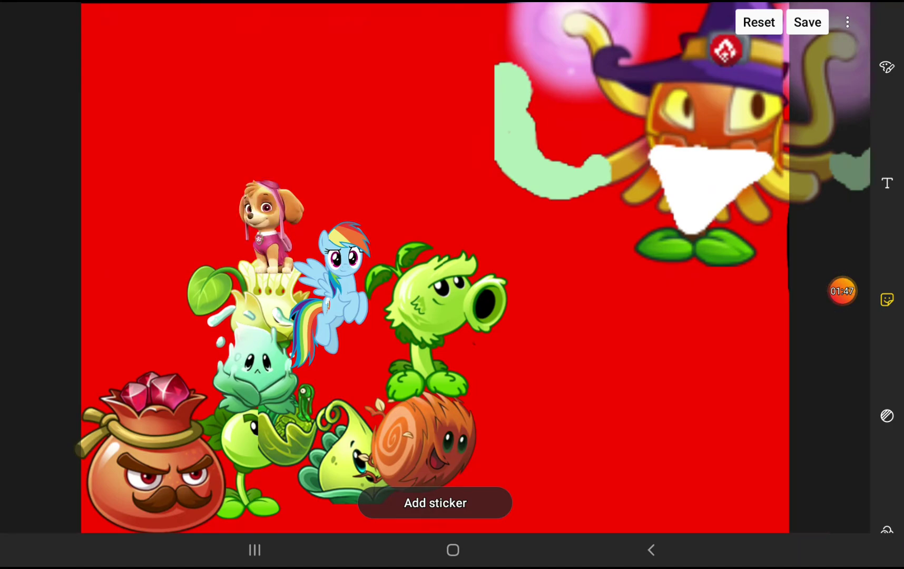
{"action": "left_click_drag", "start_coordinate": [442, 322], "coordinate": [440, 317]}
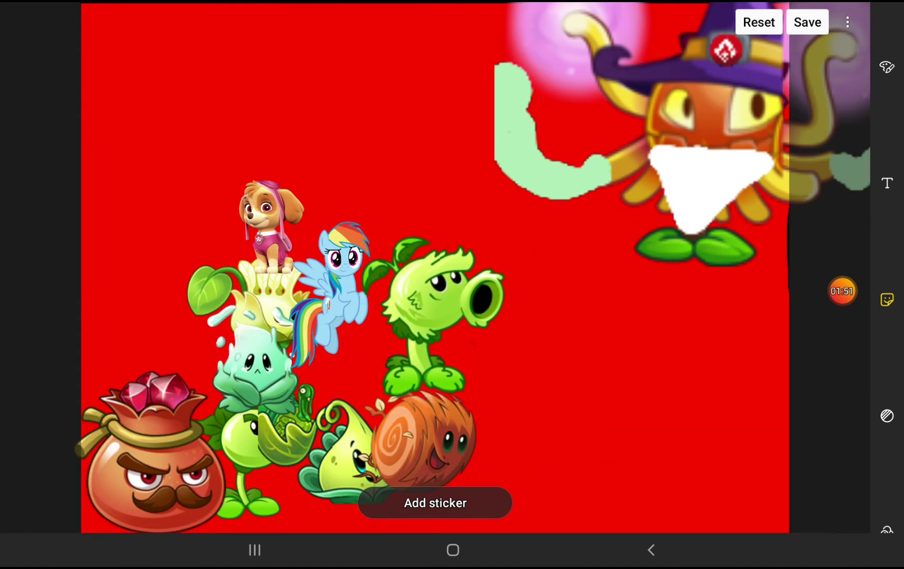
{"action": "left_click_drag", "start_coordinate": [315, 60], "coordinate": [667, 279]}
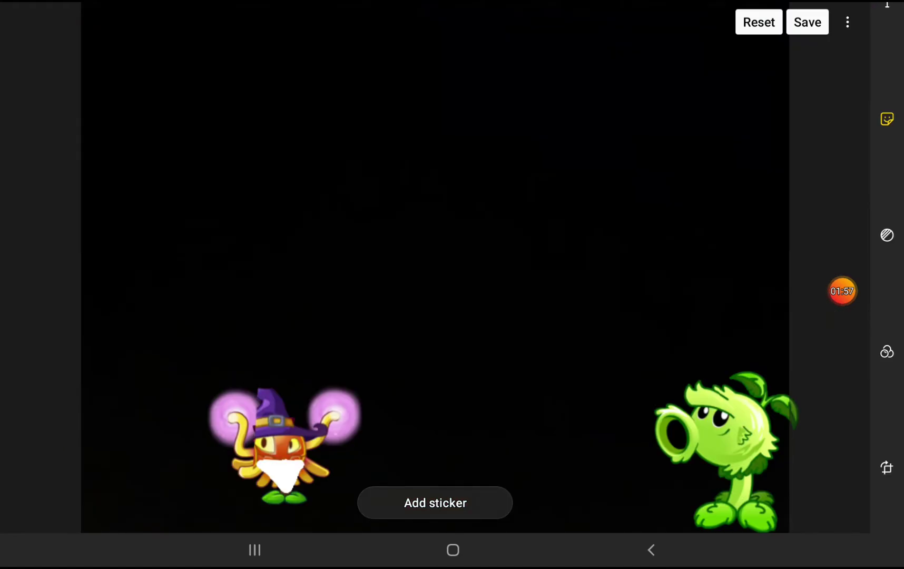
Level the wizard sticker, move it up toward the peashooter, and resize and rotate it
{"action": "mouse_move", "coordinate": [285, 445]}
{"action": "left_mouse_down"}
{"action": "mouse_move", "coordinate": [280, 430]}
{"action": "mouse_move", "coordinate": [279, 440]}
{"action": "left_mouse_up"}
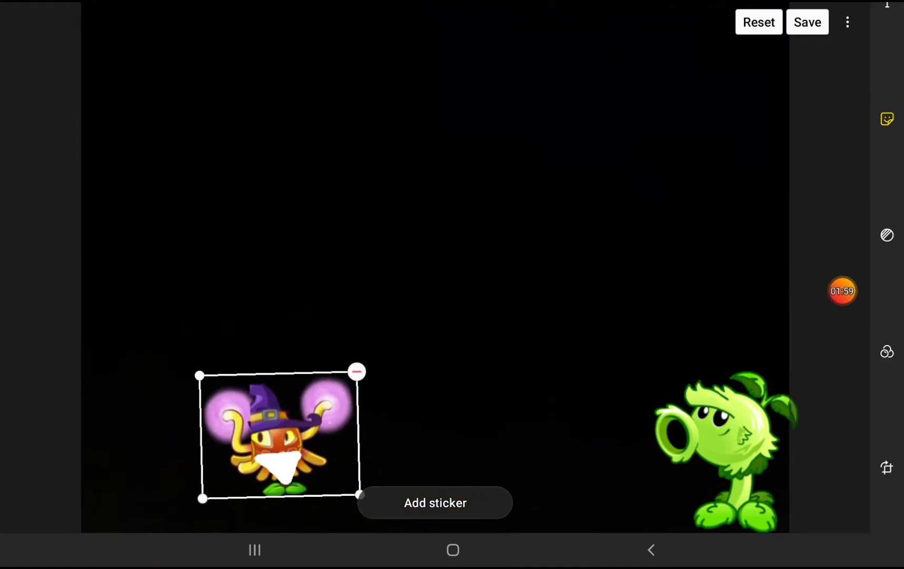
{"action": "left_click_drag", "start_coordinate": [359, 495], "coordinate": [360, 498]}
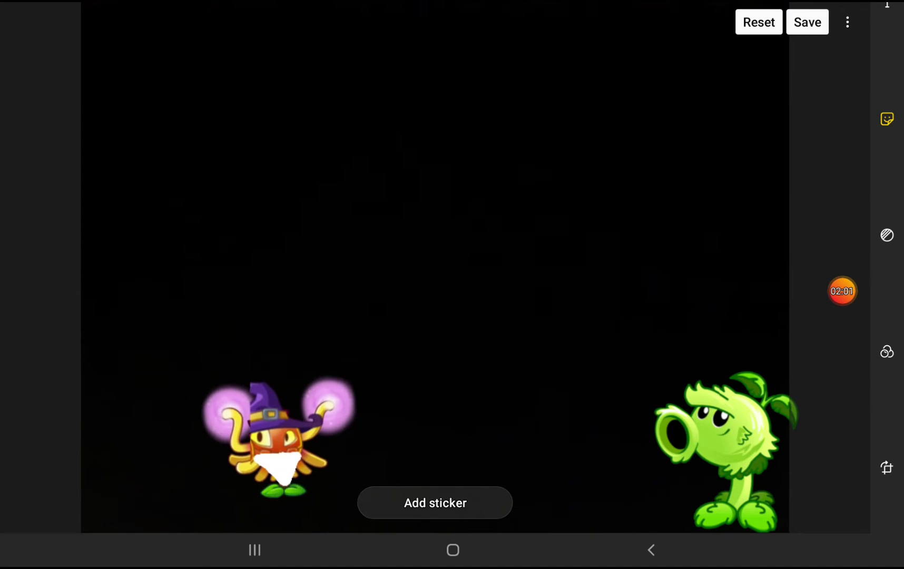
{"action": "mouse_move", "coordinate": [279, 438]}
{"action": "left_mouse_down"}
{"action": "mouse_move", "coordinate": [197, 431]}
{"action": "mouse_move", "coordinate": [633, 428]}
{"action": "mouse_move", "coordinate": [413, 186]}
{"action": "left_mouse_up"}
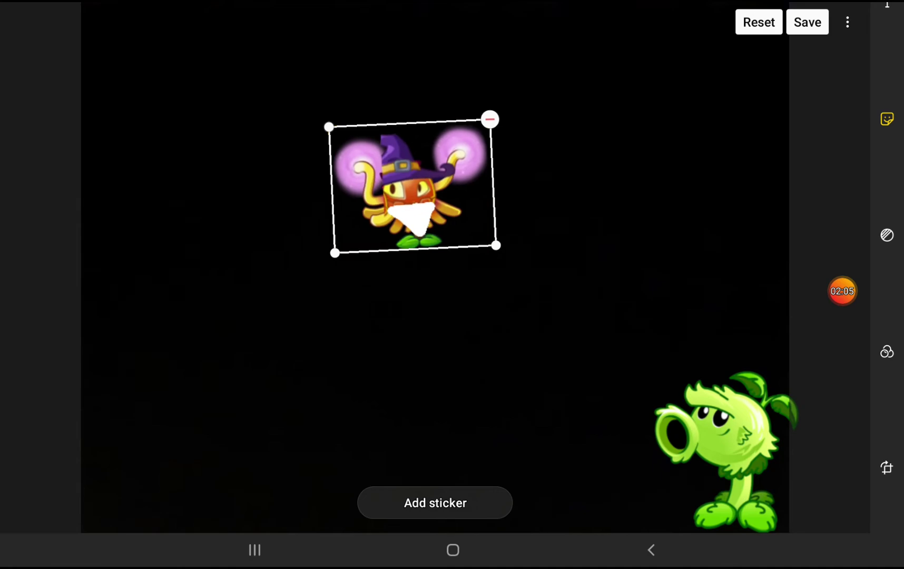
{"action": "mouse_move", "coordinate": [496, 245]}
{"action": "left_mouse_down"}
{"action": "mouse_move", "coordinate": [652, 175]}
{"action": "mouse_move", "coordinate": [468, 23]}
{"action": "mouse_move", "coordinate": [383, 161]}
{"action": "left_mouse_up"}
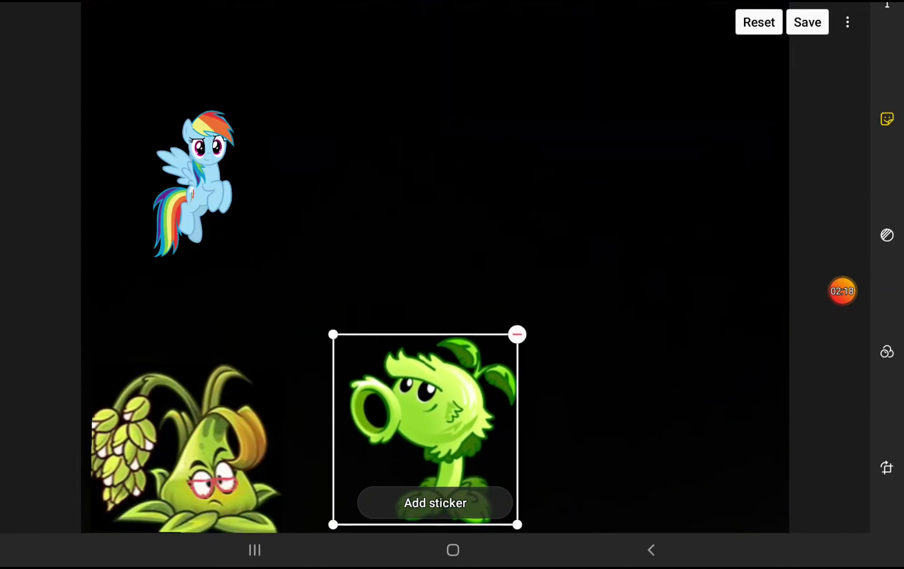
Work the hops plant into place at lower left, settling the pony slightly down-left
{"action": "left_click", "coordinate": [185, 440]}
{"action": "mouse_move", "coordinate": [185, 440]}
{"action": "left_mouse_down"}
{"action": "mouse_move", "coordinate": [191, 452]}
{"action": "mouse_move", "coordinate": [126, 422]}
{"action": "mouse_move", "coordinate": [200, 459]}
{"action": "mouse_move", "coordinate": [189, 447]}
{"action": "left_mouse_up"}
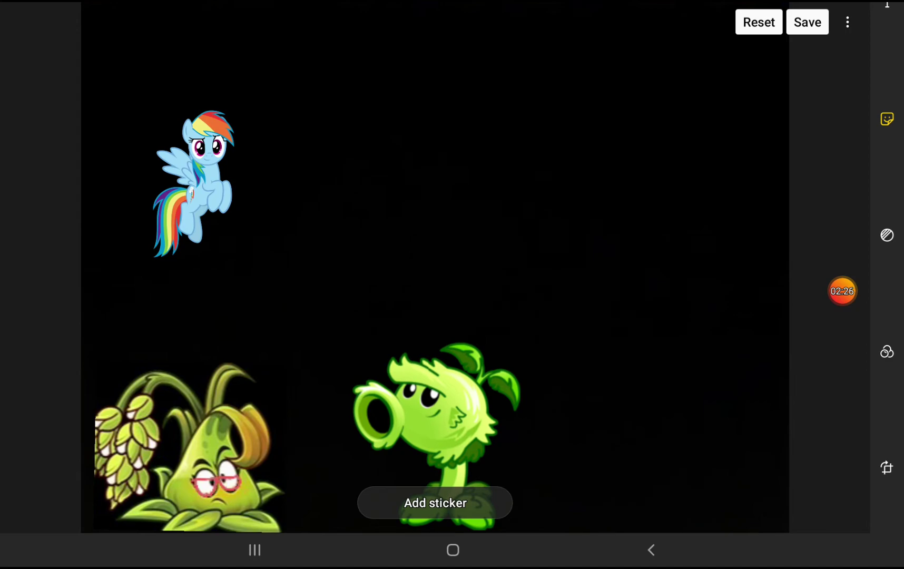
{"action": "left_click_drag", "start_coordinate": [190, 447], "coordinate": [196, 447]}
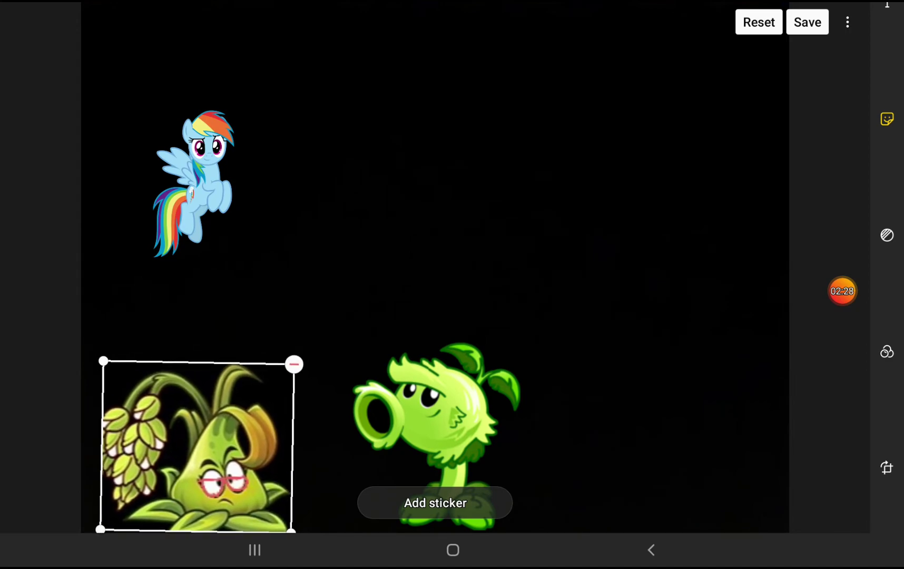
{"action": "mouse_move", "coordinate": [191, 184]}
{"action": "left_mouse_down"}
{"action": "mouse_move", "coordinate": [133, 307]}
{"action": "mouse_move", "coordinate": [183, 179]}
{"action": "mouse_move", "coordinate": [177, 195]}
{"action": "left_mouse_up"}
{"action": "left_click_drag", "start_coordinate": [195, 445], "coordinate": [194, 443]}
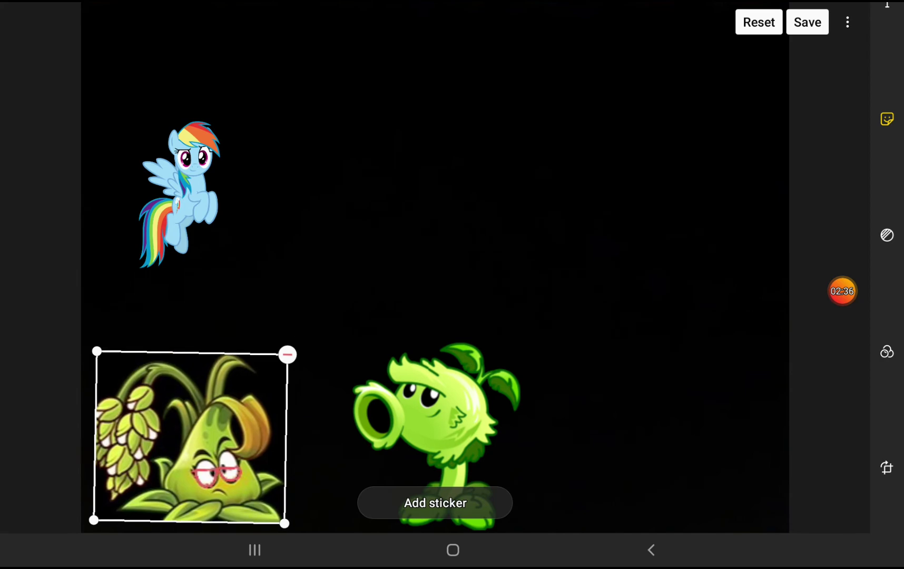
{"action": "left_click_drag", "start_coordinate": [192, 441], "coordinate": [192, 428]}
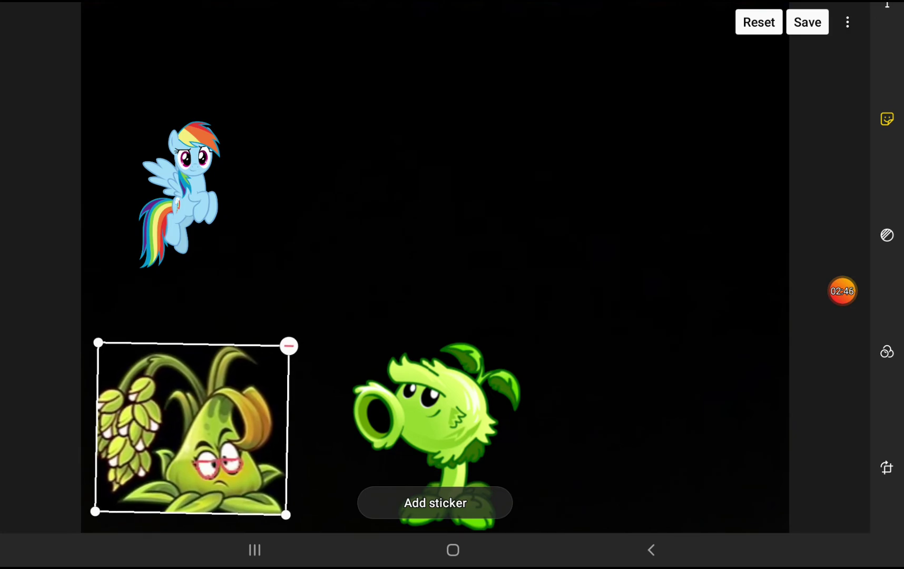
{"action": "left_click_drag", "start_coordinate": [191, 429], "coordinate": [208, 430]}
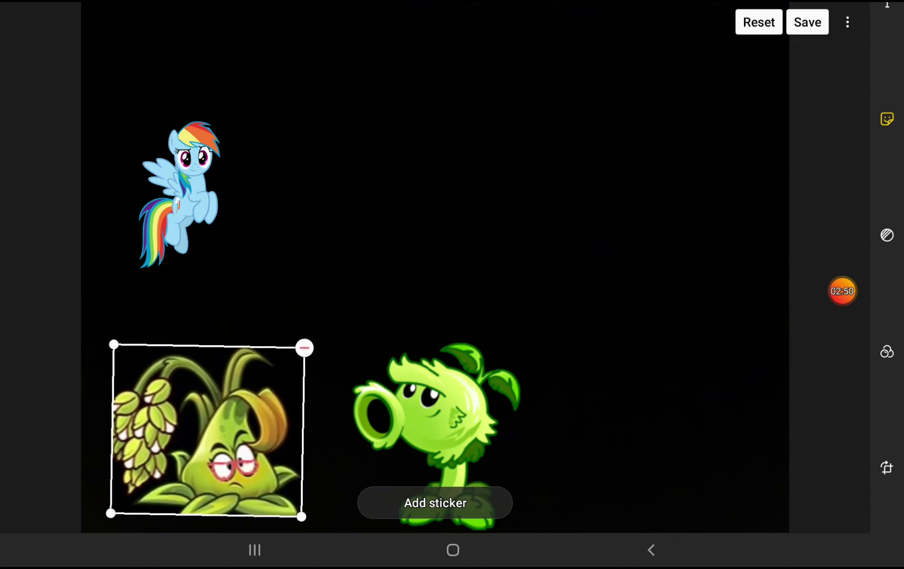
Fine-tune Rainbow Dash at upper left and lower the hops plant a little further
{"action": "mouse_move", "coordinate": [179, 200]}
{"action": "left_mouse_down"}
{"action": "mouse_move", "coordinate": [162, 205]}
{"action": "mouse_move", "coordinate": [176, 230]}
{"action": "mouse_move", "coordinate": [202, 225]}
{"action": "mouse_move", "coordinate": [317, 325]}
{"action": "mouse_move", "coordinate": [166, 226]}
{"action": "mouse_move", "coordinate": [172, 212]}
{"action": "left_mouse_up"}
{"action": "left_click", "coordinate": [205, 416]}
{"action": "mouse_move", "coordinate": [205, 416]}
{"action": "left_mouse_down"}
{"action": "mouse_move", "coordinate": [206, 433]}
{"action": "mouse_move", "coordinate": [206, 411]}
{"action": "left_mouse_up"}
{"action": "left_click", "coordinate": [168, 203]}
{"action": "left_click_drag", "start_coordinate": [168, 200], "coordinate": [171, 189]}
{"action": "left_click", "coordinate": [205, 416]}
{"action": "left_click_drag", "start_coordinate": [205, 416], "coordinate": [206, 429]}
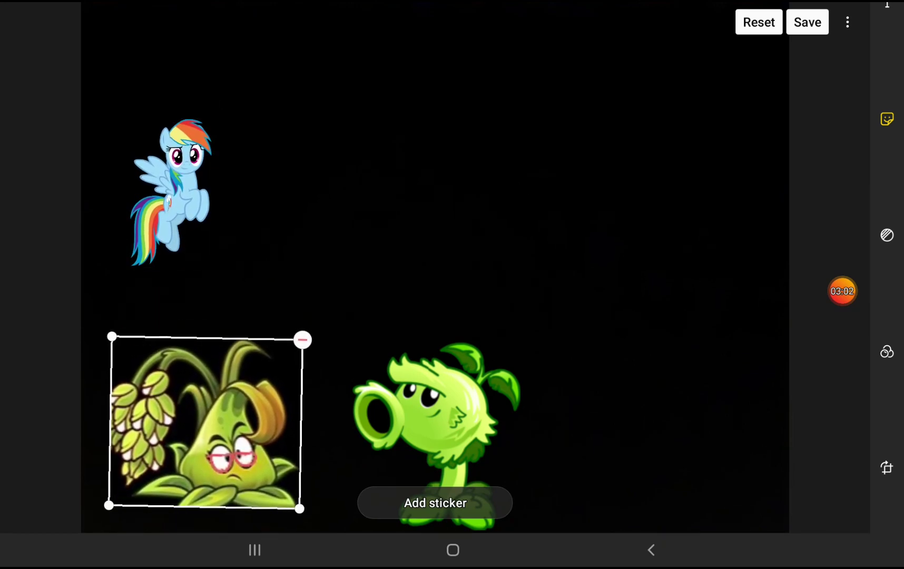
{"action": "mouse_move", "coordinate": [171, 192]}
{"action": "left_mouse_down"}
{"action": "mouse_move", "coordinate": [161, 194]}
{"action": "mouse_move", "coordinate": [184, 219]}
{"action": "left_mouse_up"}
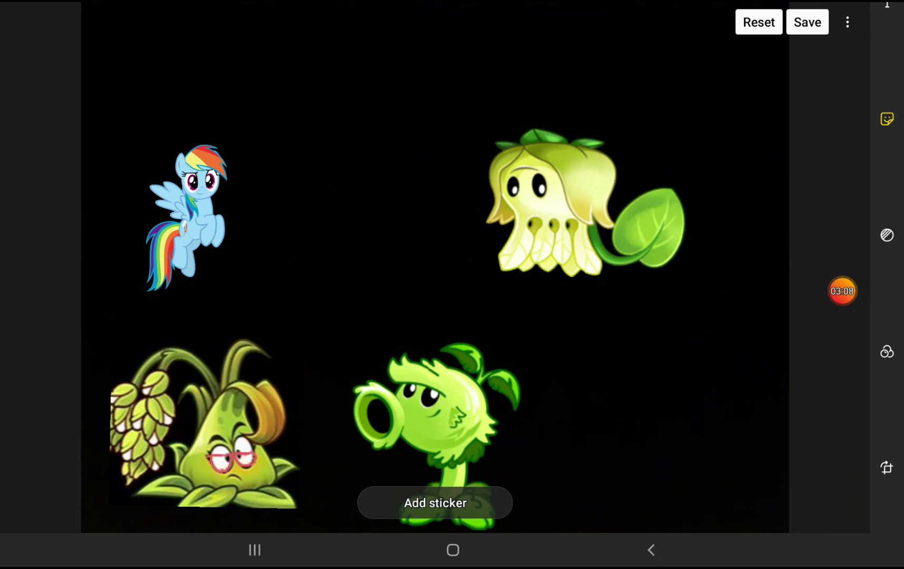
Tilt the bellflower, shift the hops plant left, and raise the peashooter slightly
{"action": "mouse_move", "coordinate": [585, 203]}
{"action": "left_mouse_down"}
{"action": "mouse_move", "coordinate": [598, 208]}
{"action": "mouse_move", "coordinate": [588, 208]}
{"action": "left_mouse_up"}
{"action": "mouse_move", "coordinate": [206, 424]}
{"action": "left_mouse_down"}
{"action": "mouse_move", "coordinate": [191, 410]}
{"action": "mouse_move", "coordinate": [189, 428]}
{"action": "left_mouse_up"}
{"action": "left_click_drag", "start_coordinate": [432, 422], "coordinate": [433, 416]}
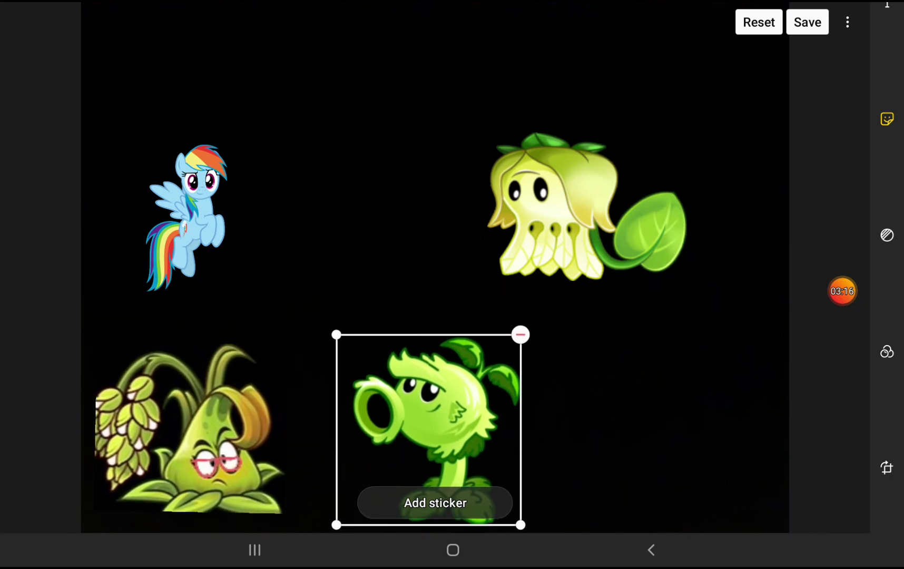